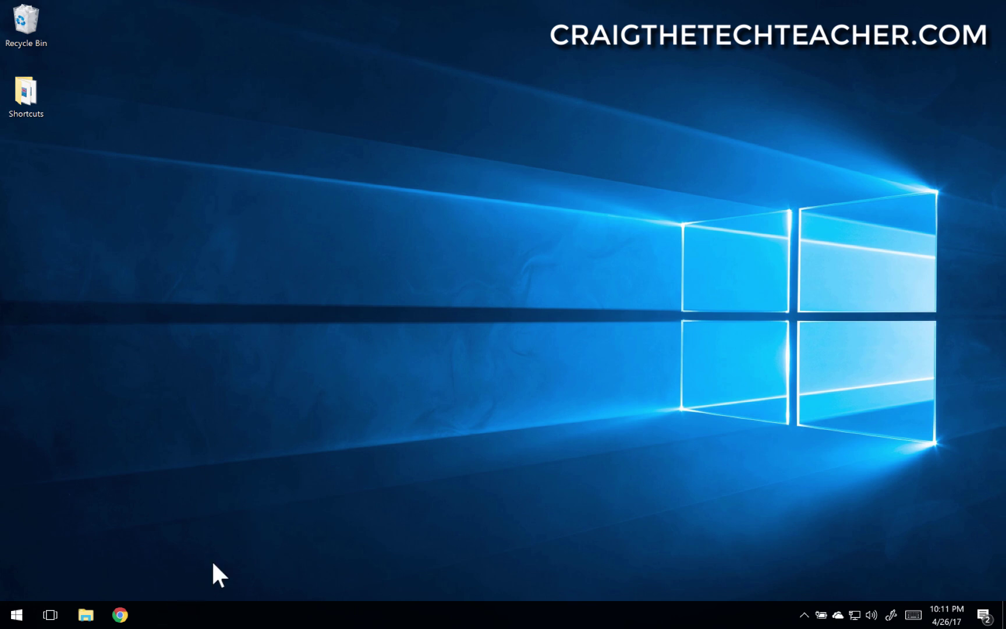
Step: Switch Cortana on the taskbar from hidden to the full search box
{"action": "right_click", "coordinate": [174, 611]}
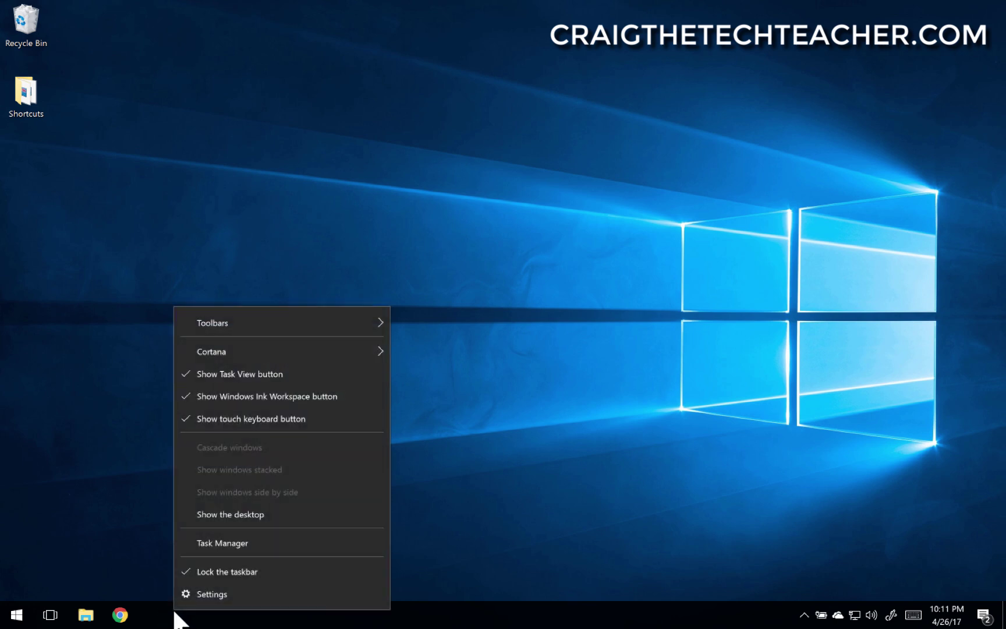
{"action": "mouse_move", "coordinate": [235, 352]}
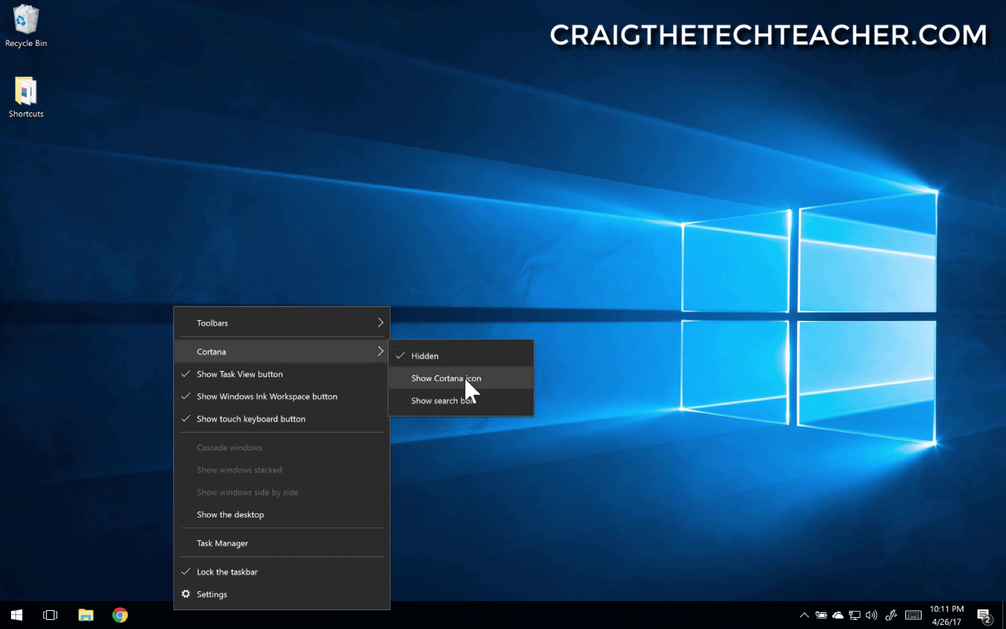
{"action": "left_click", "coordinate": [465, 410]}
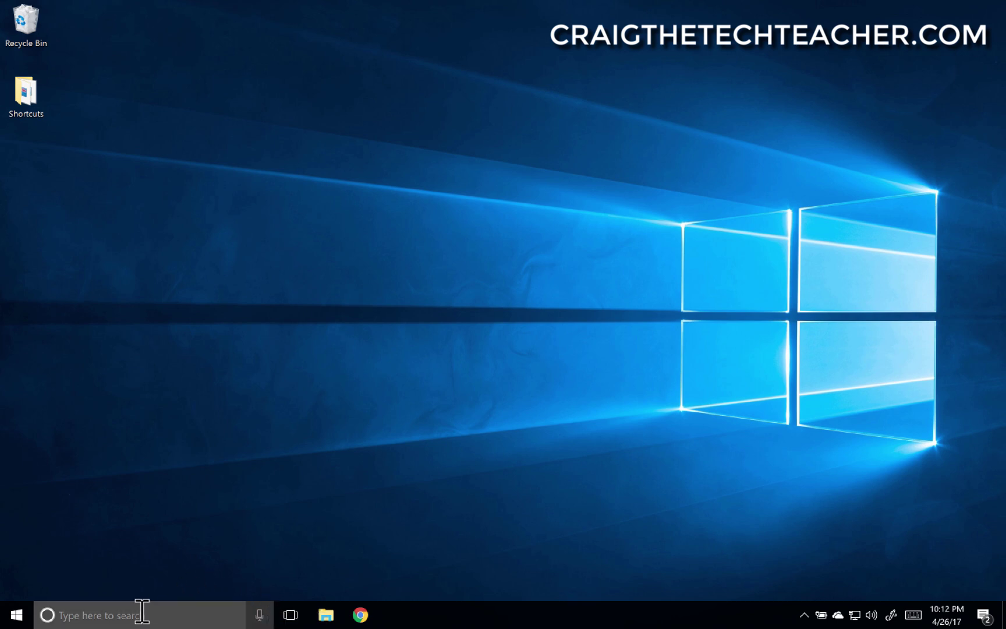
Step: Set Cortana to 'Show Cortana icon', then open and close its panel to test it
{"action": "right_click", "coordinate": [142, 611]}
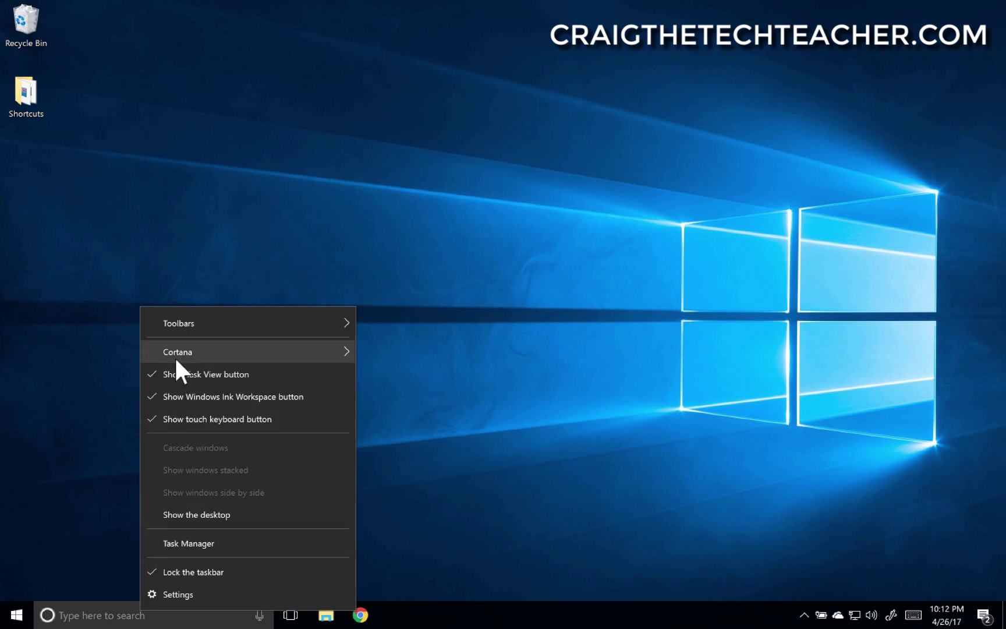
{"action": "mouse_move", "coordinate": [178, 351]}
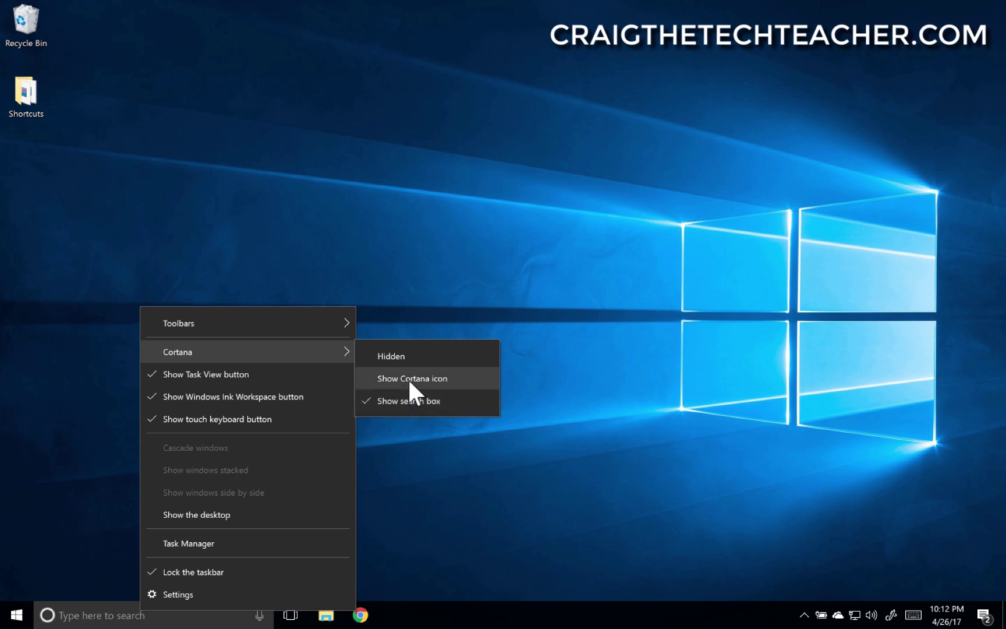
{"action": "left_click", "coordinate": [410, 380]}
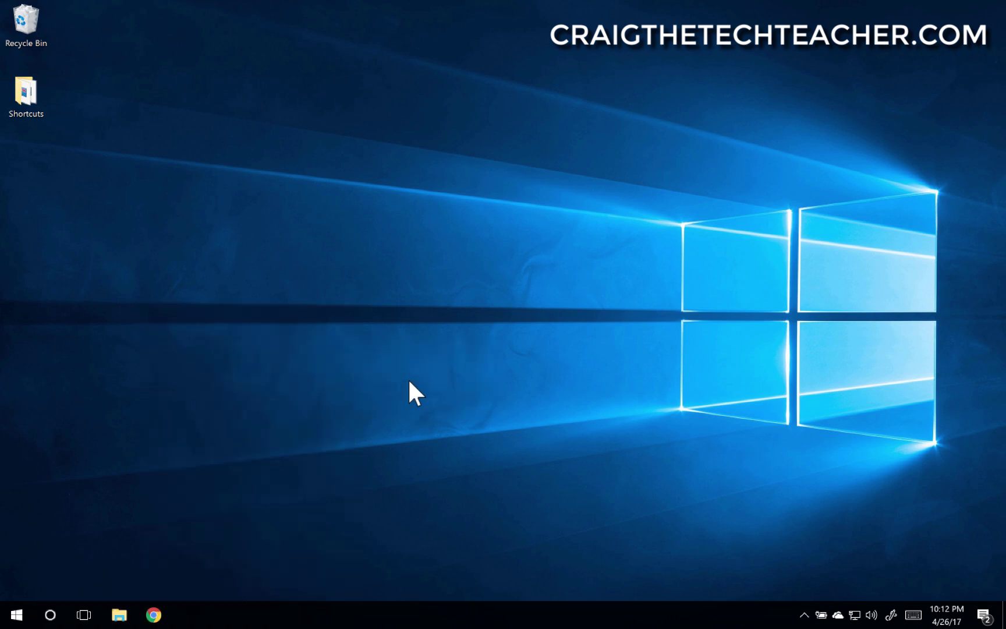
{"action": "left_click", "coordinate": [62, 613]}
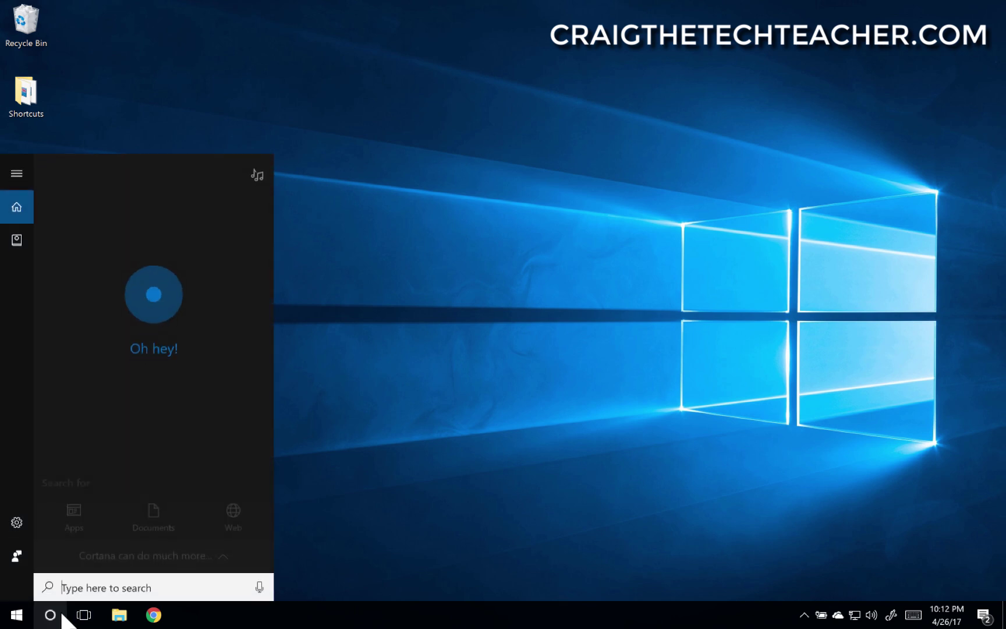
{"action": "left_click", "coordinate": [62, 614]}
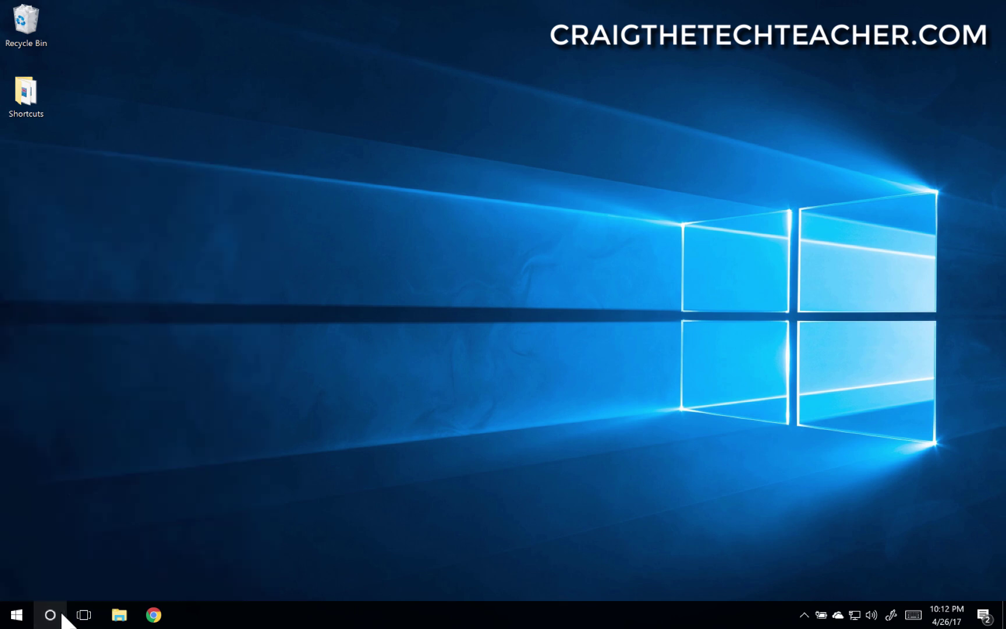
Step: Restore the Cortana search box, try a search for 'device', then reopen taskbar options
{"action": "right_click", "coordinate": [64, 621]}
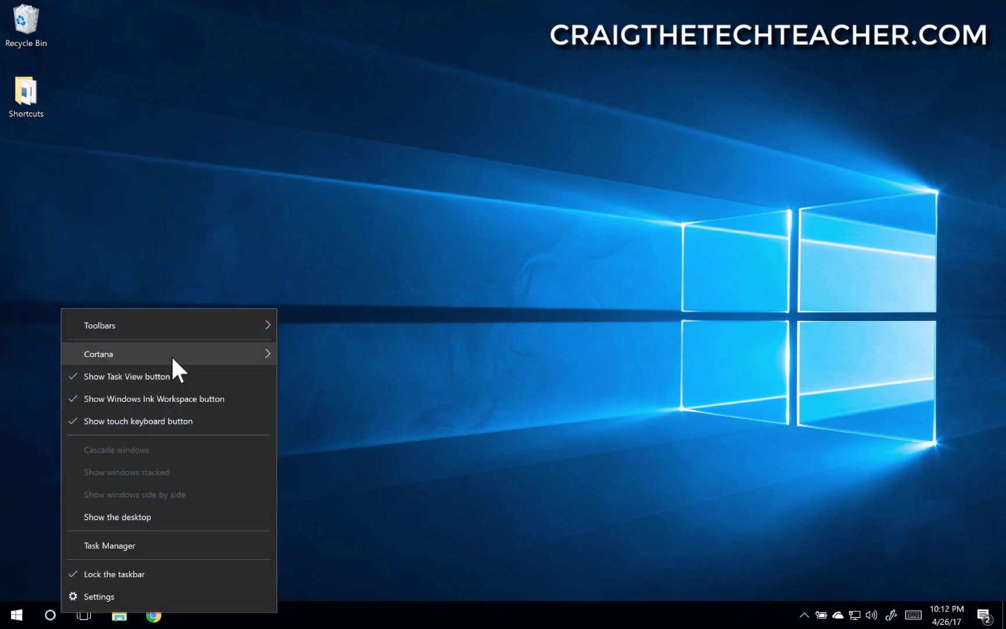
{"action": "left_click", "coordinate": [331, 402]}
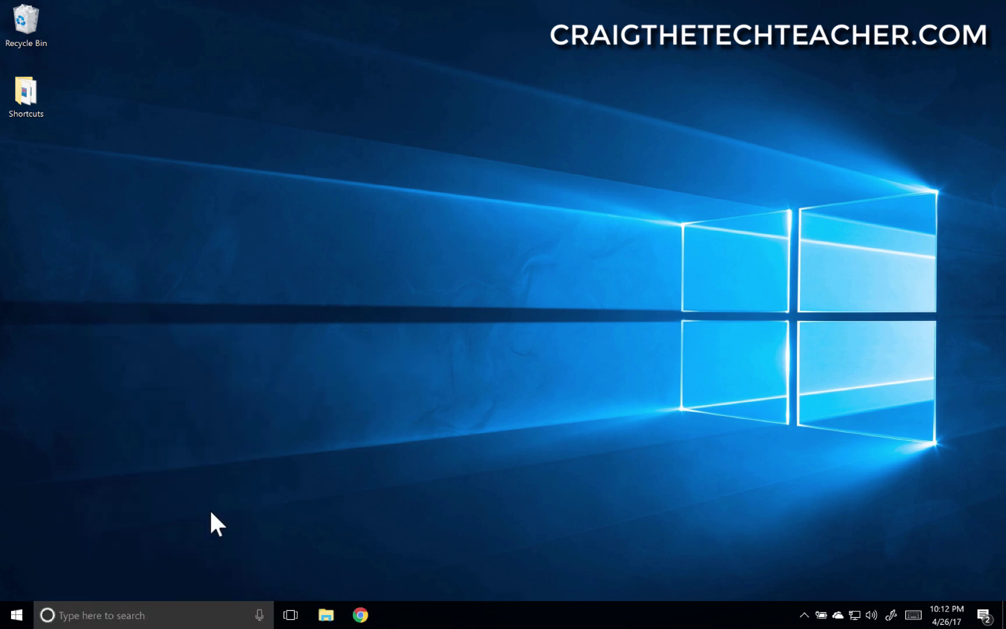
{"action": "left_click", "coordinate": [144, 613]}
{"action": "type", "text": "device"}
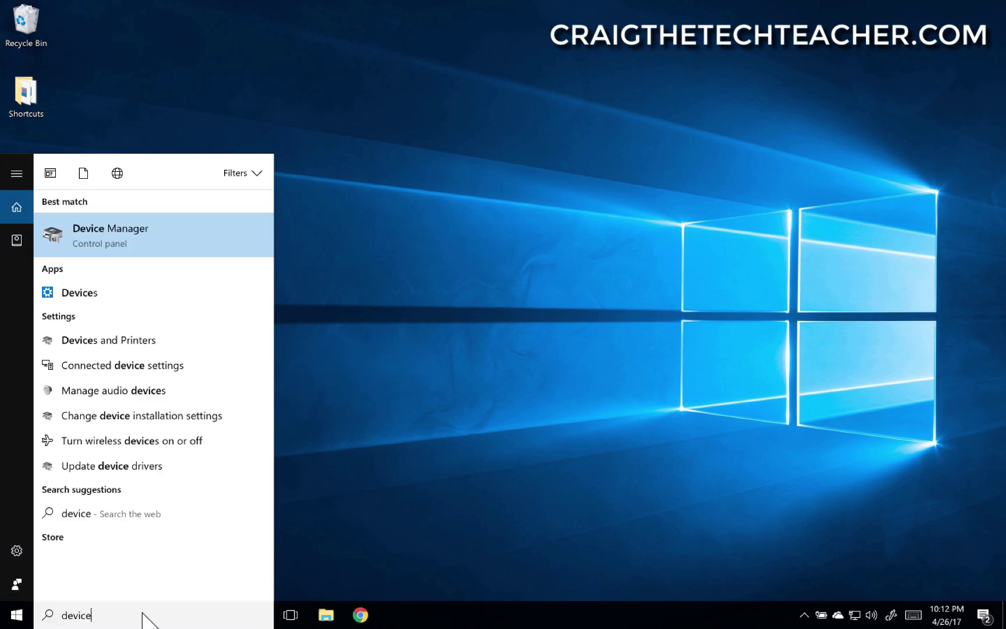
{"action": "left_click", "coordinate": [129, 226]}
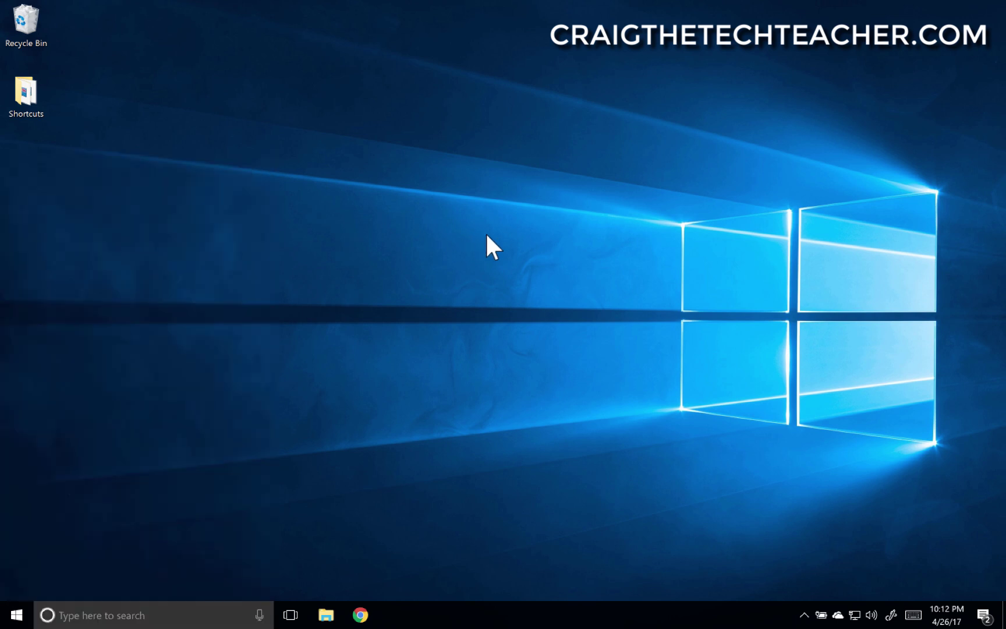
{"action": "right_click", "coordinate": [190, 614]}
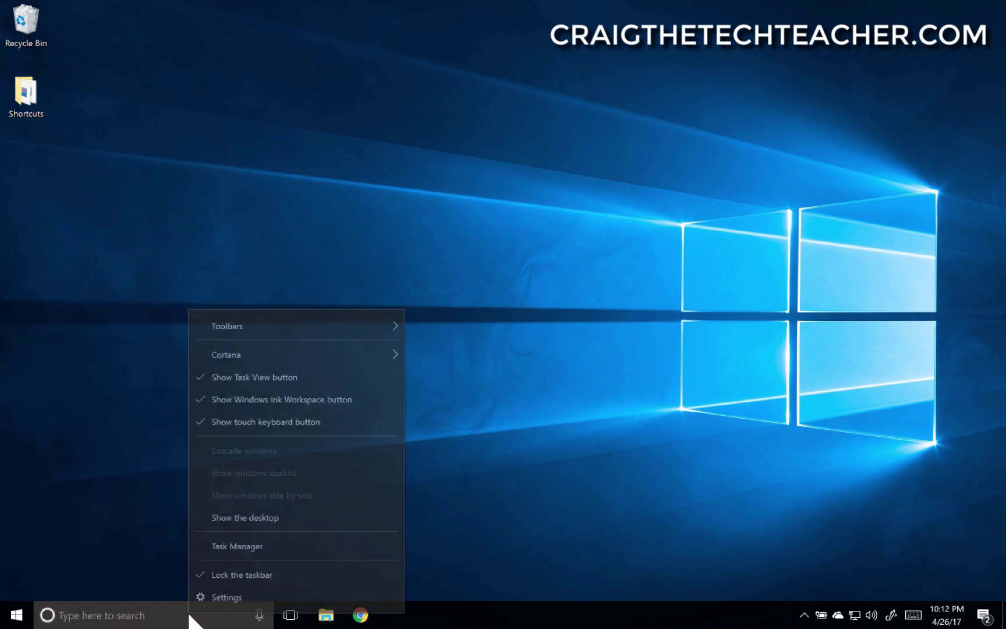